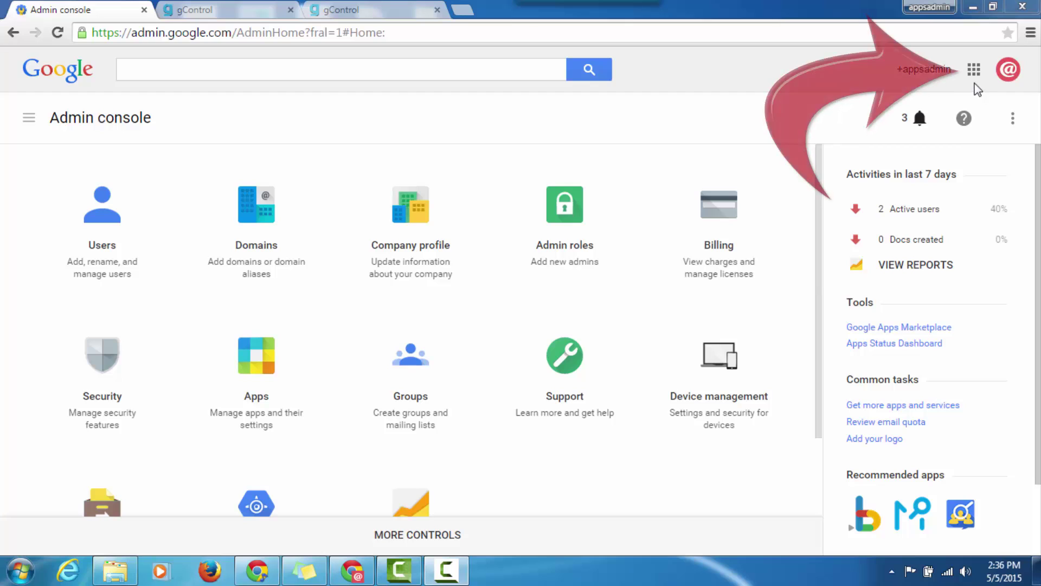
Launch gControl from the Admin console's Marketplace apps, opening its Domain Whitelisting page
left_click(974, 70)
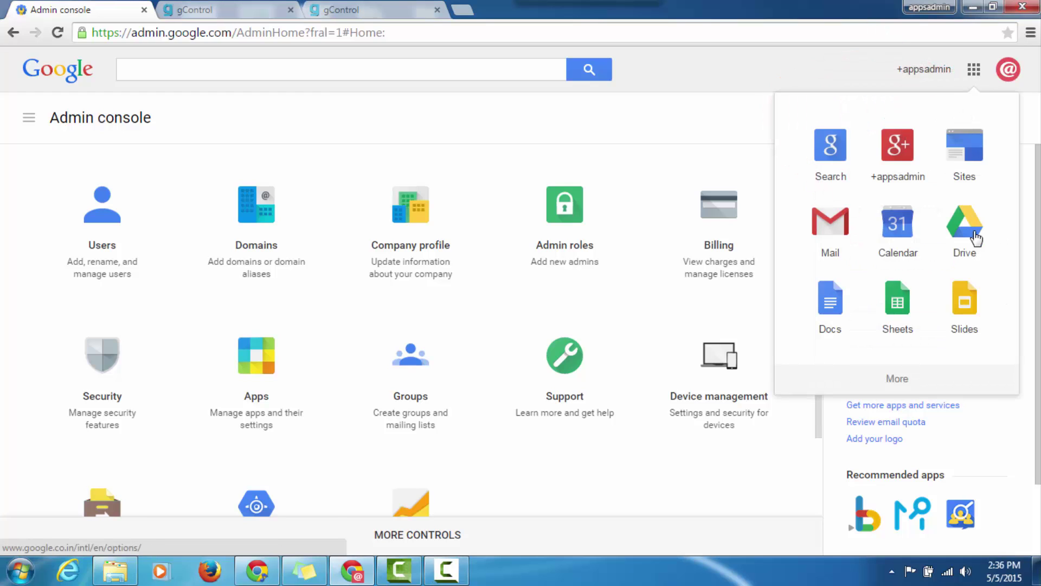
left_click(896, 378)
scroll(899, 366, "down", 3)
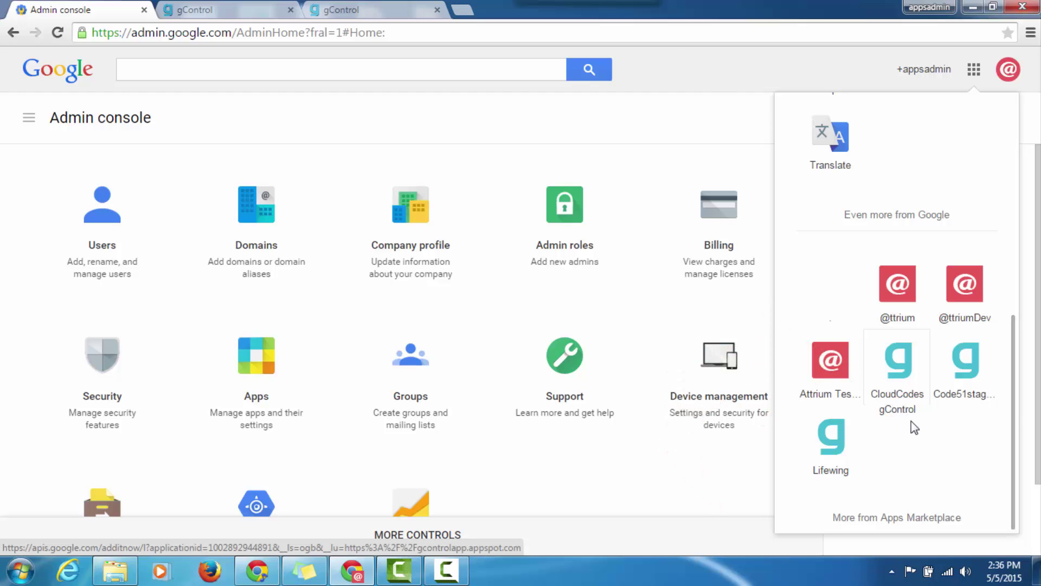
left_click(190, 8)
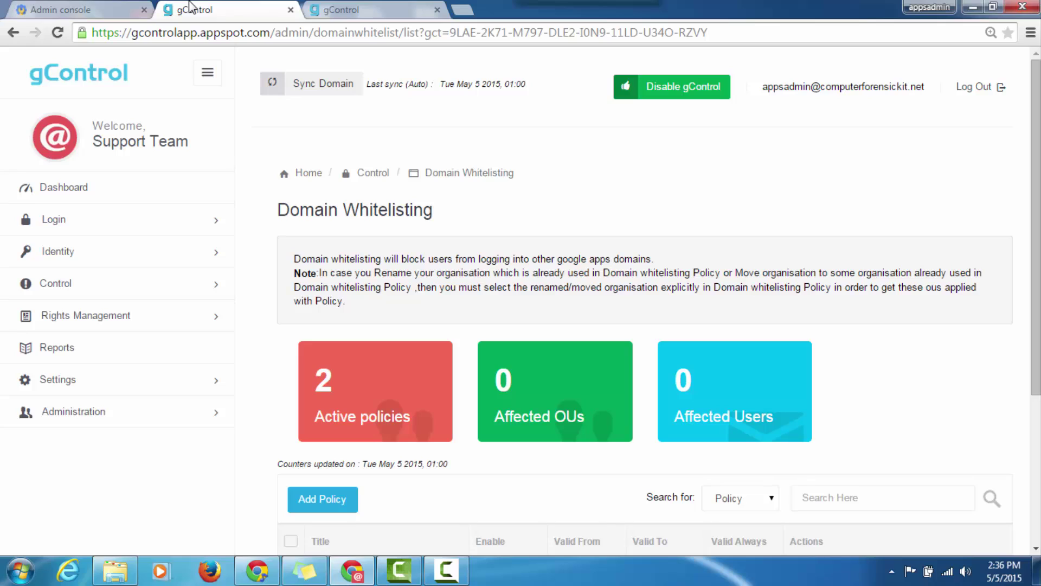
Expand the Control category in gControl's left sidebar
left_click(105, 285)
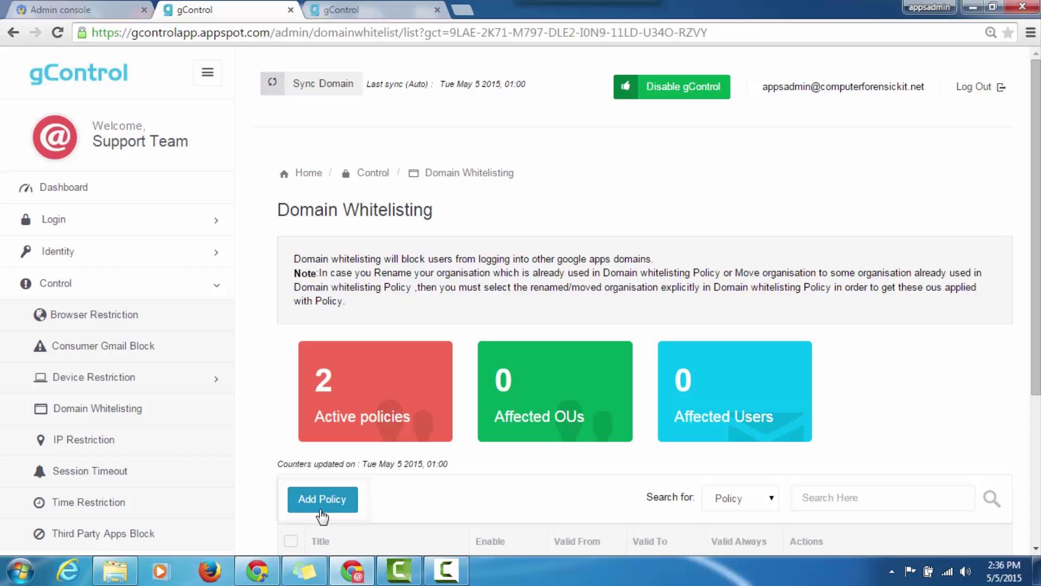
Open the Domain Whitelisting policy editor and mark the policy Enabled
left_click(341, 7)
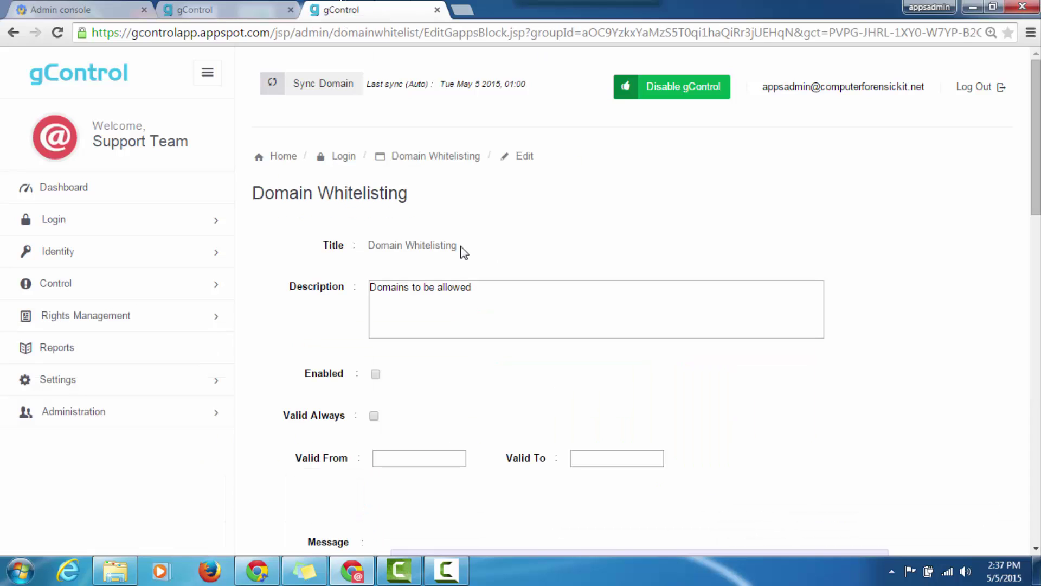
left_click(502, 285)
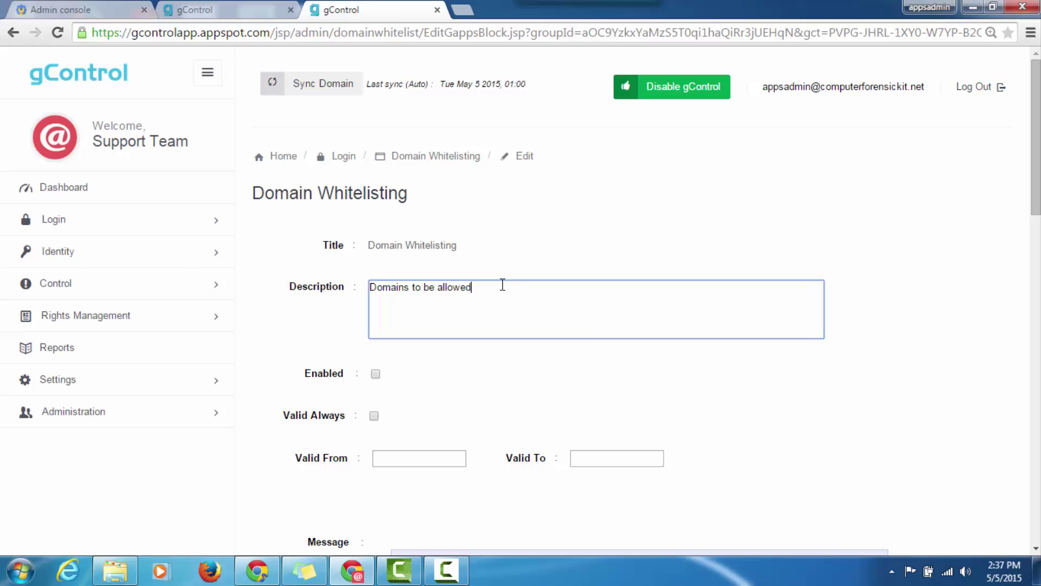
left_click(375, 374)
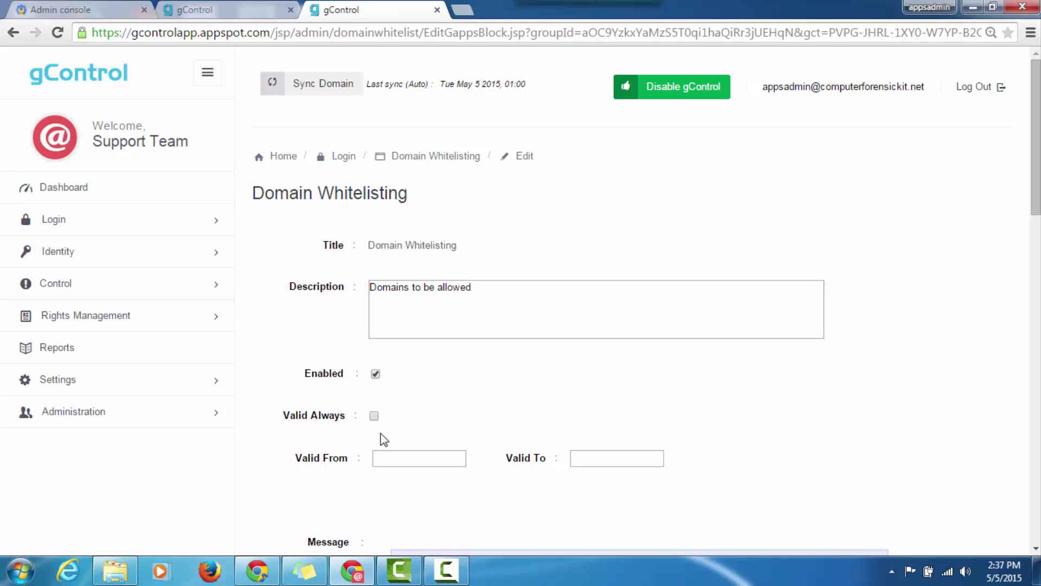
left_click(376, 375)
left_click(375, 374)
scroll(436, 374, "down", 1)
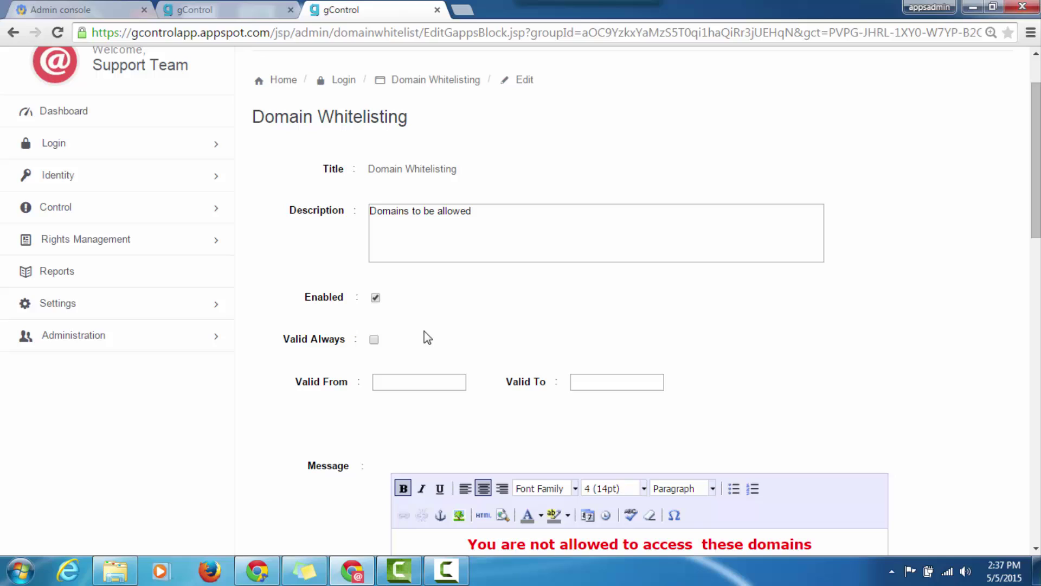
Leave Valid Always unticked and set validity from 05/01/2015 to 05/30/2015
left_click(375, 339)
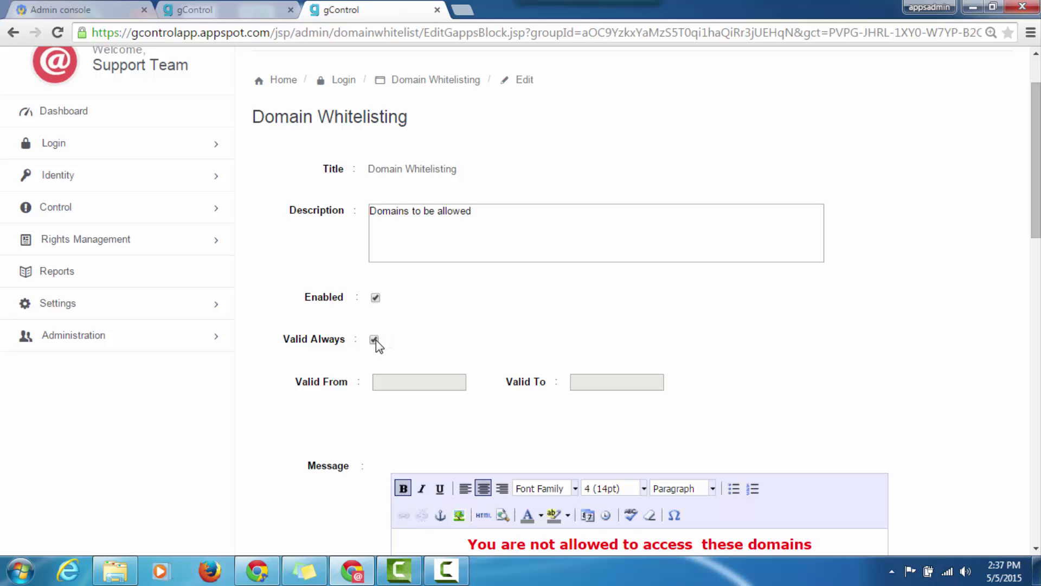
left_click(375, 340)
left_click(392, 380)
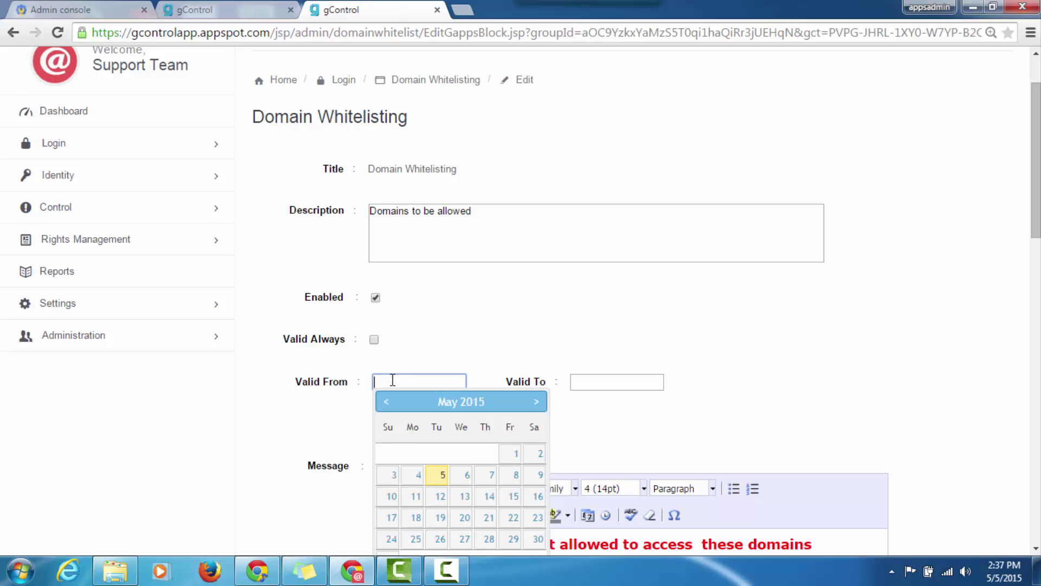
left_click(506, 456)
left_click(589, 385)
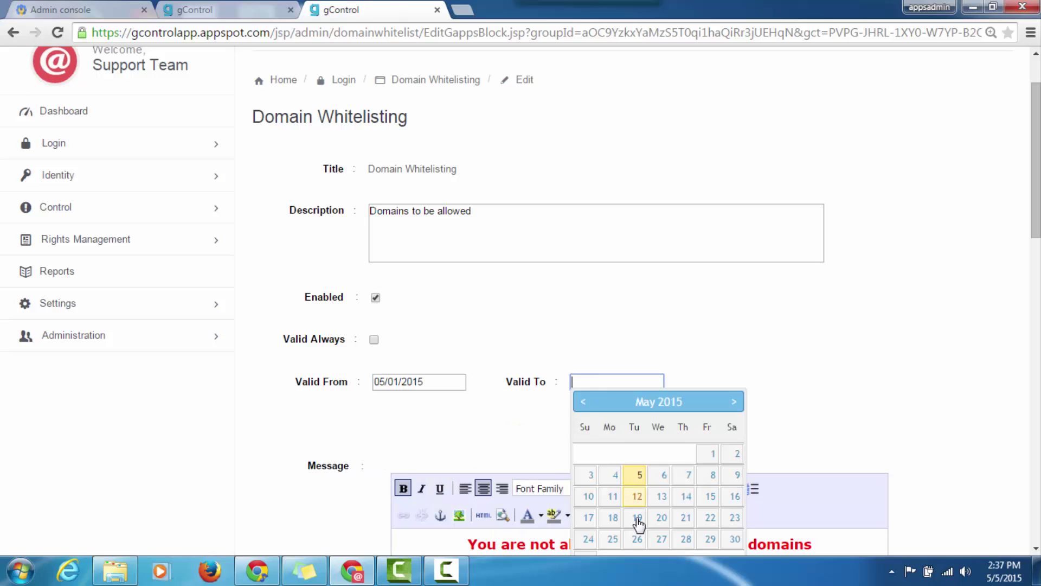
left_click(734, 540)
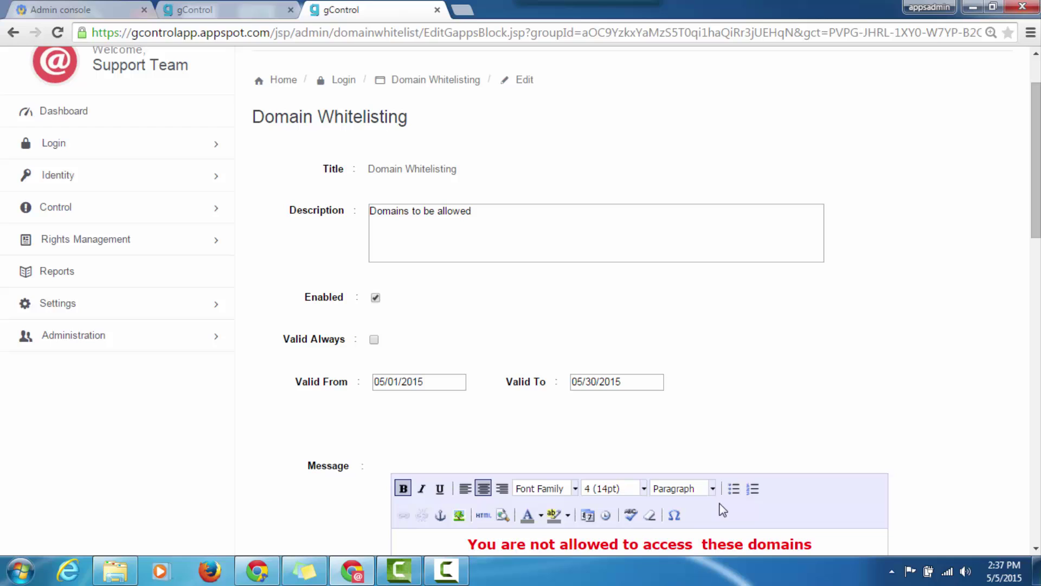
scroll(779, 355, "down", 3)
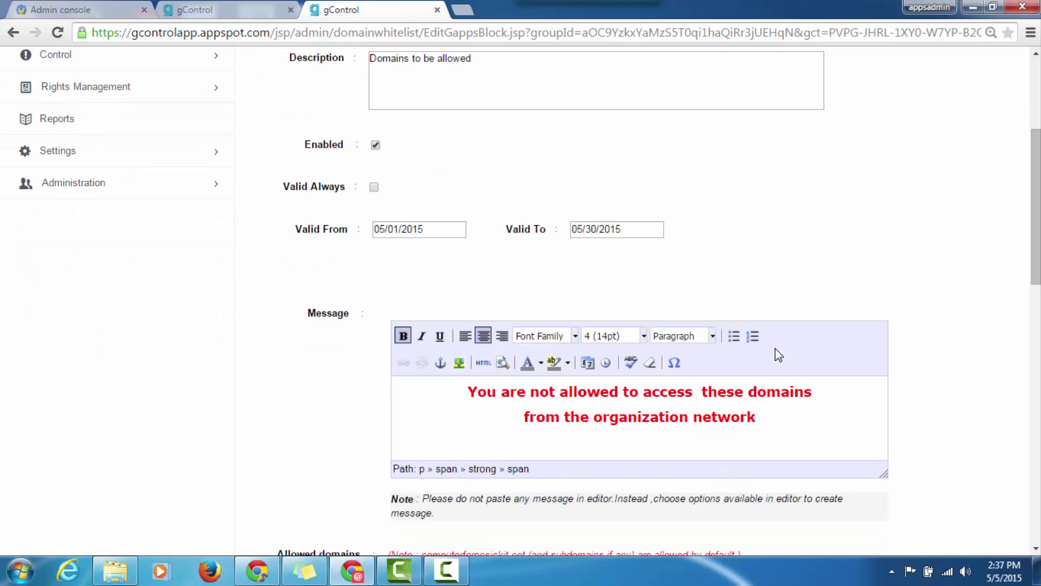
Add mail.cloudcodes.com as an allowed domain through the Add Domain dialog
left_click(787, 423)
scroll(905, 379, "down", 3)
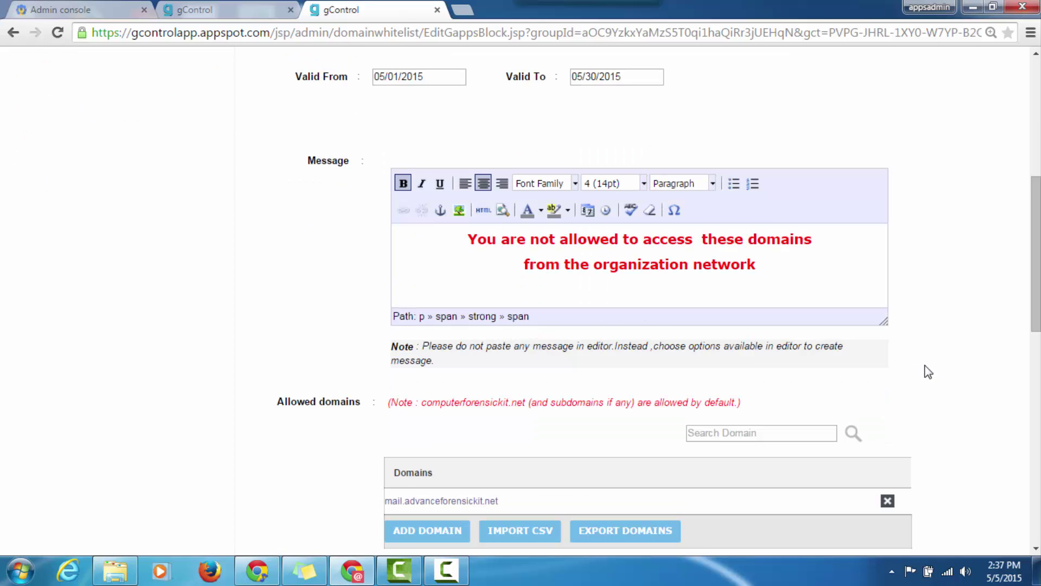
scroll(924, 367, "down", 3)
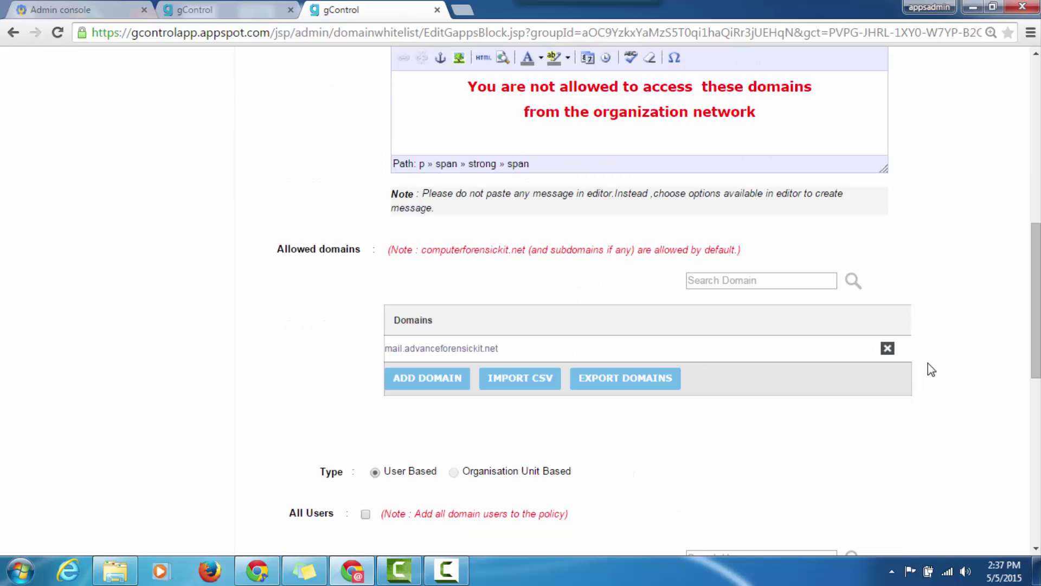
left_click(421, 386)
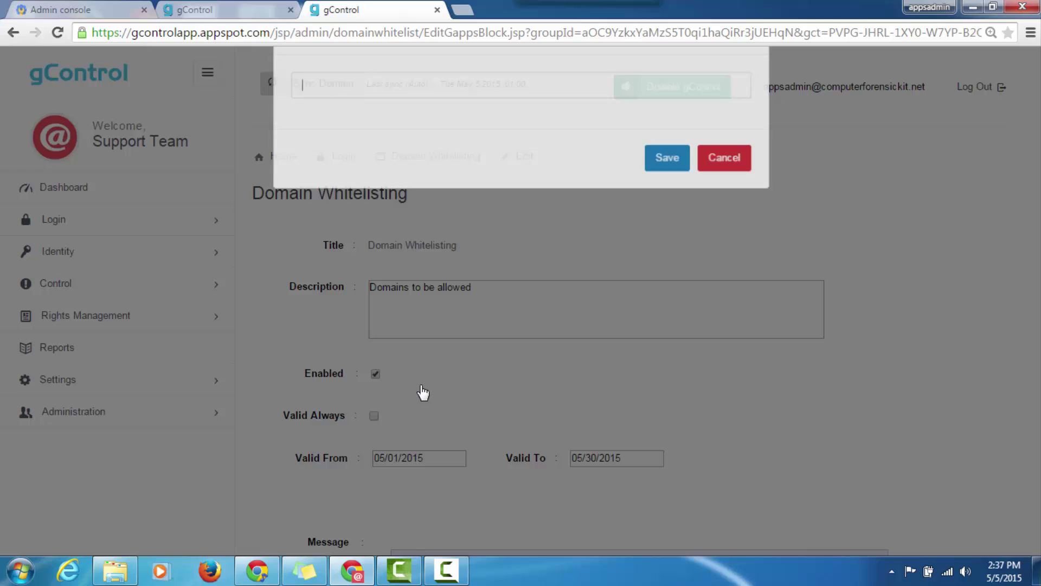
type("mai")
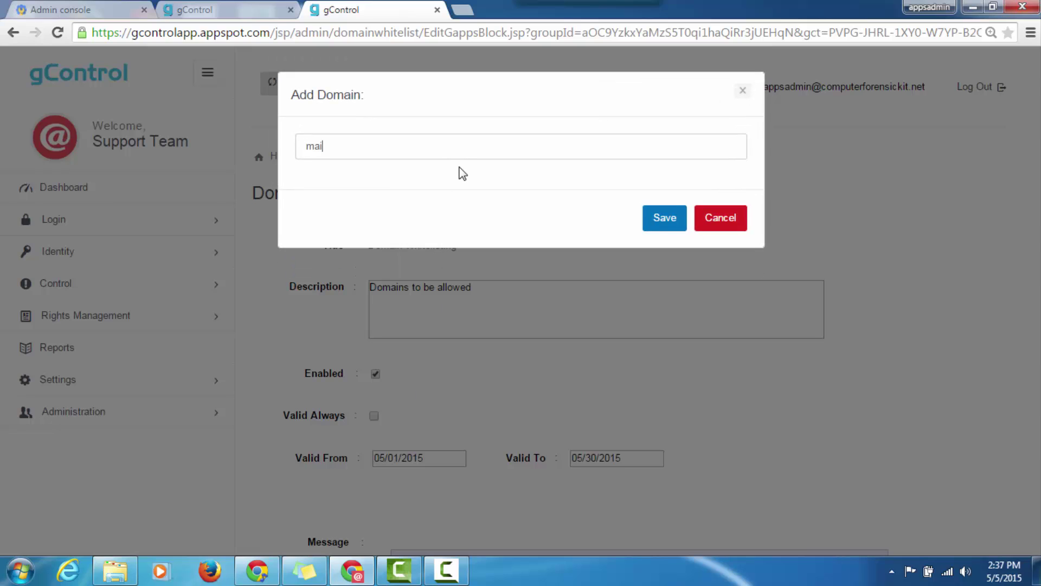
type("l.cloudcodes.com")
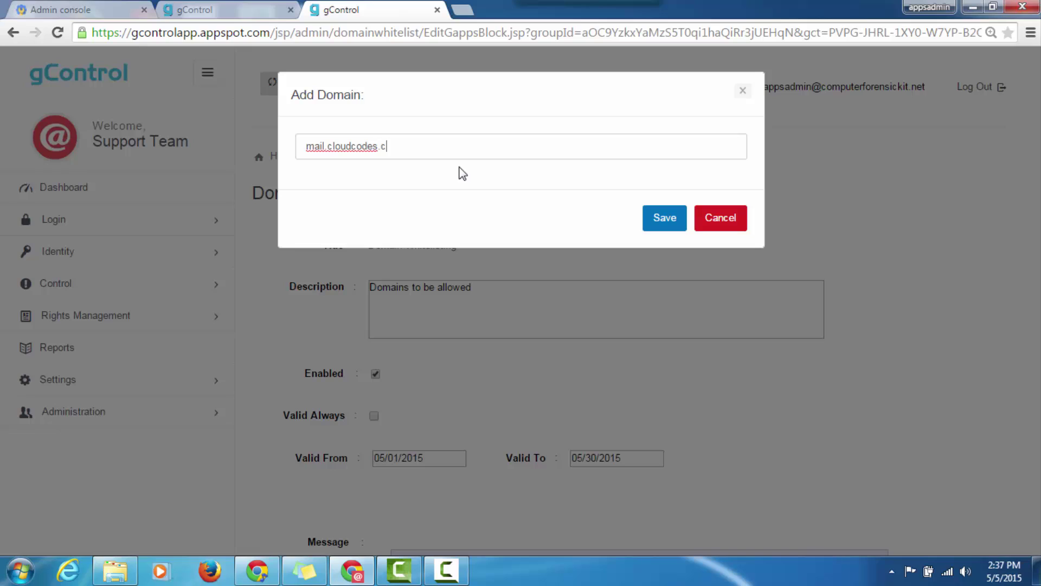
left_click(672, 221)
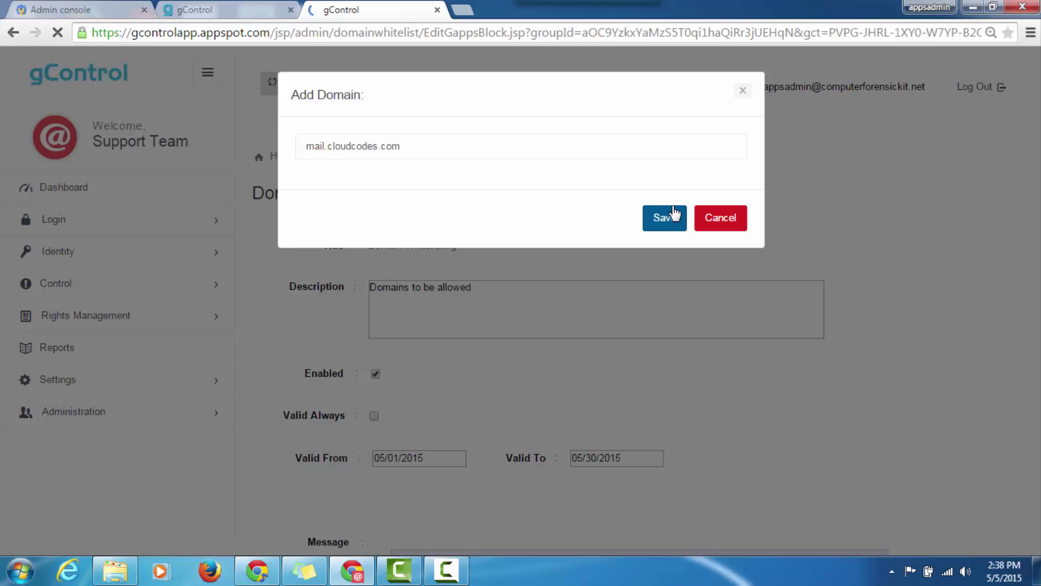
scroll(672, 212, "down", 3)
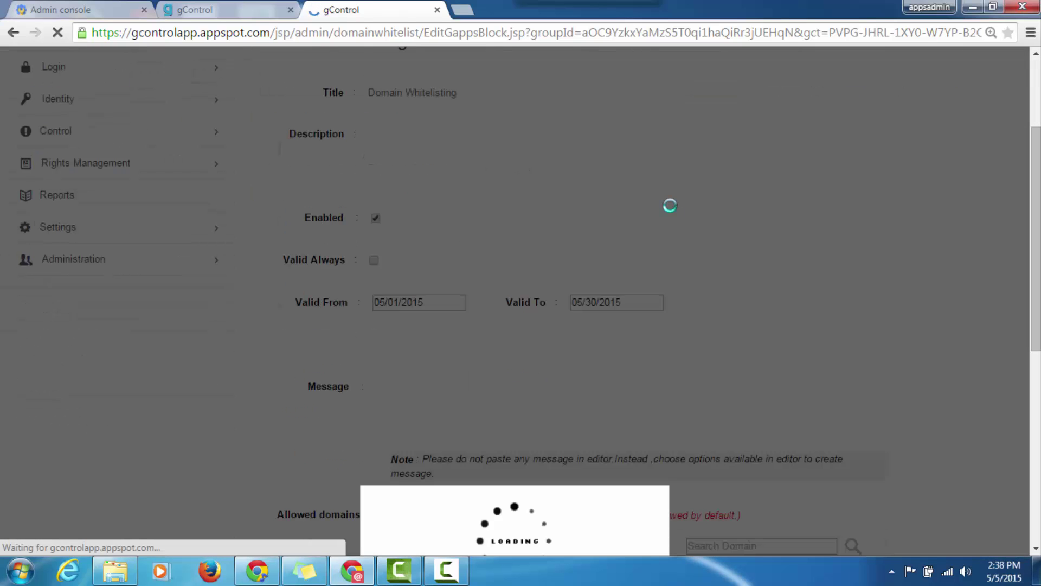
Let the page reload with both domains listed and dismiss the Windows colour-scheme prompt
scroll(670, 205, "down", 12)
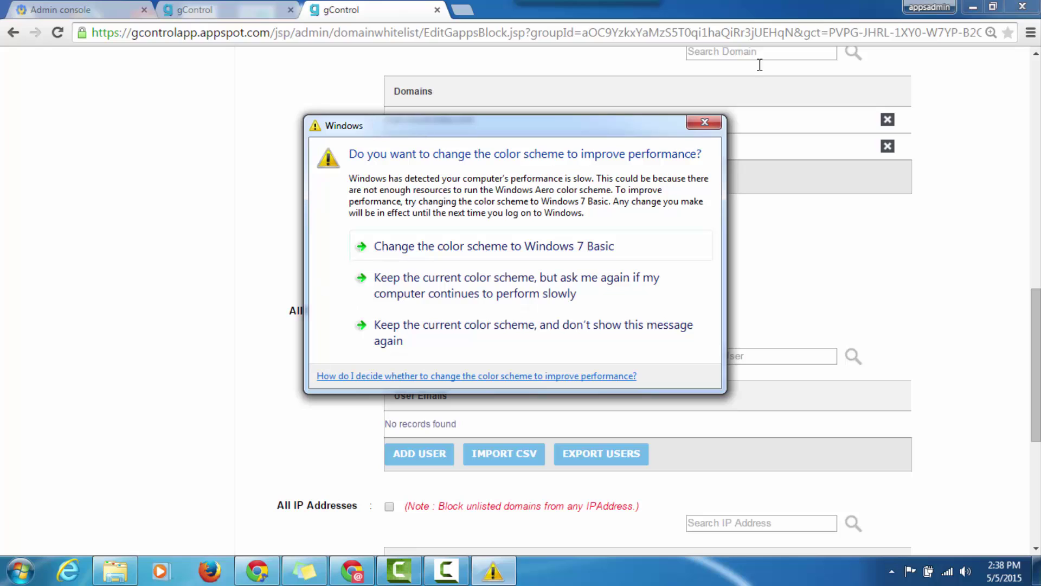
left_click(714, 120)
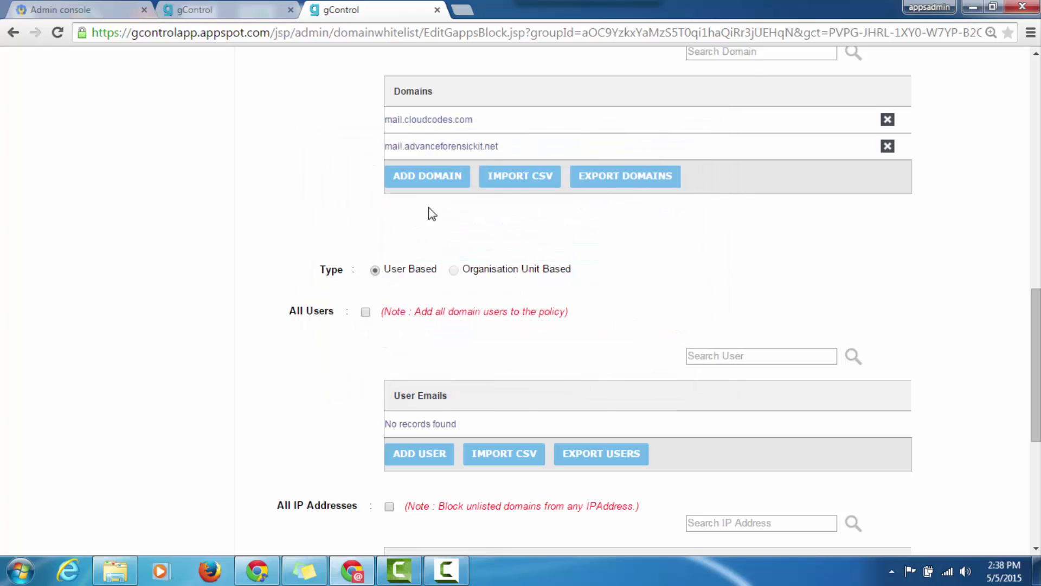
Tick All Users so the policy covers every domain user
left_click(366, 312)
scroll(603, 303, "down", 4)
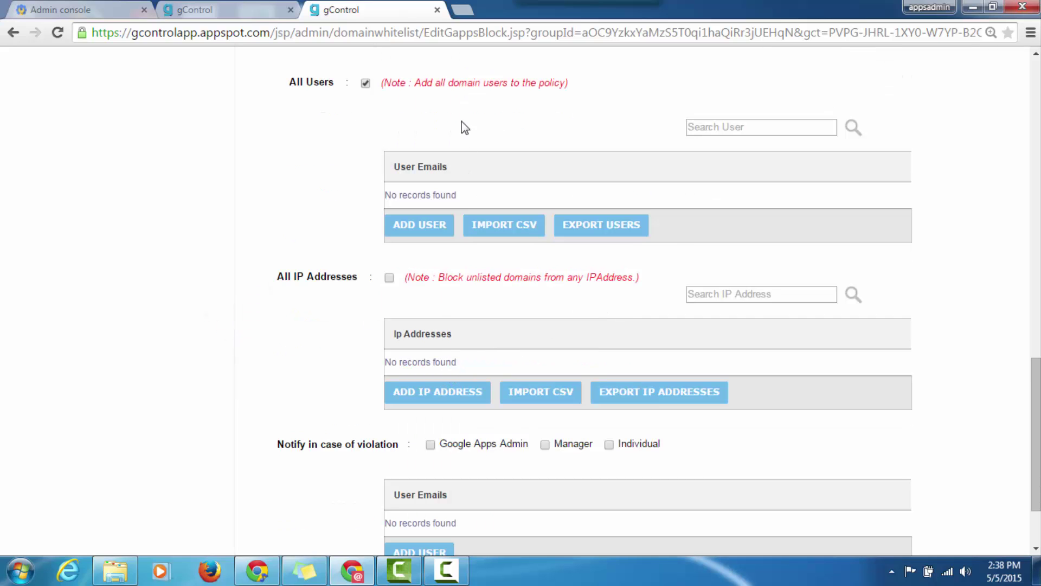
scroll(460, 117, "up", 1)
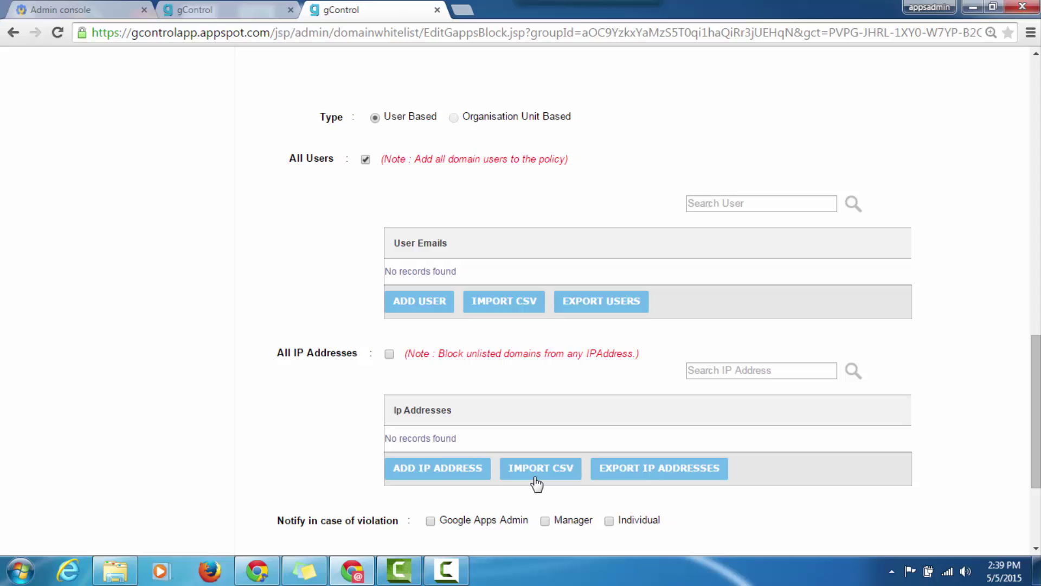
Enable All IP Addresses and set violation notifications to go to the Google Apps Admin
left_click(389, 357)
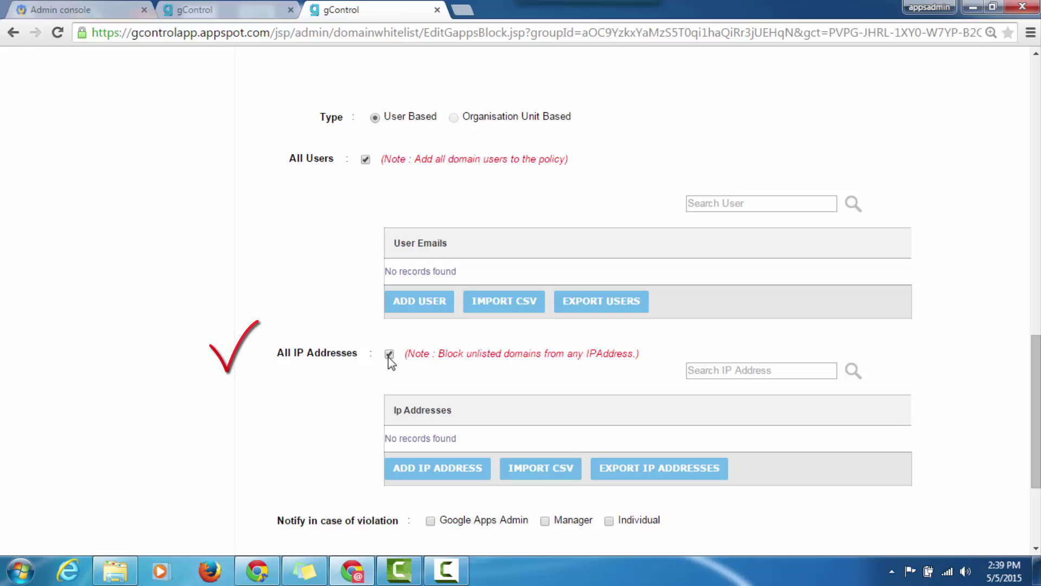
scroll(490, 370, "down", 3)
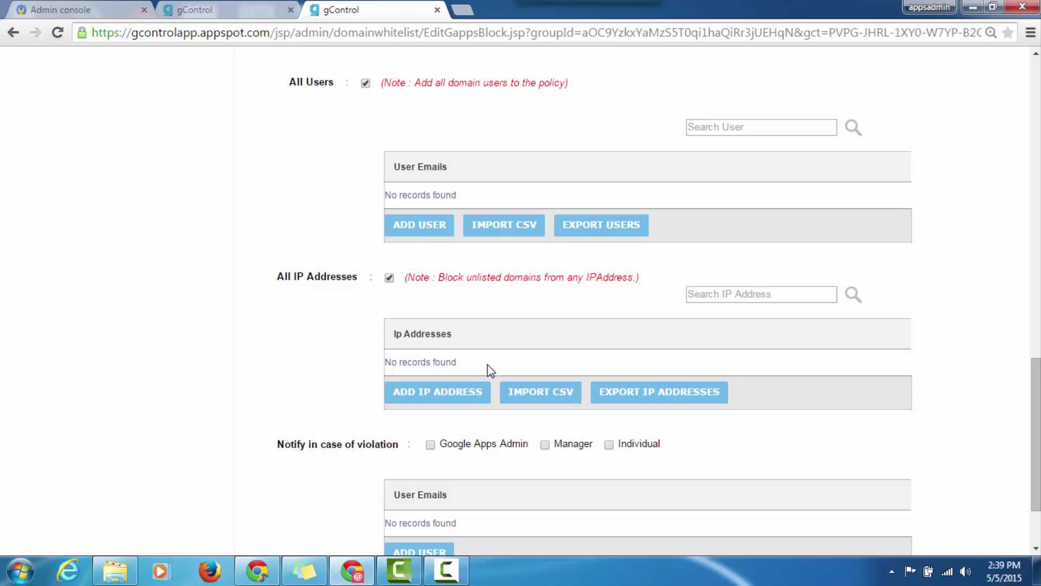
left_click(430, 341)
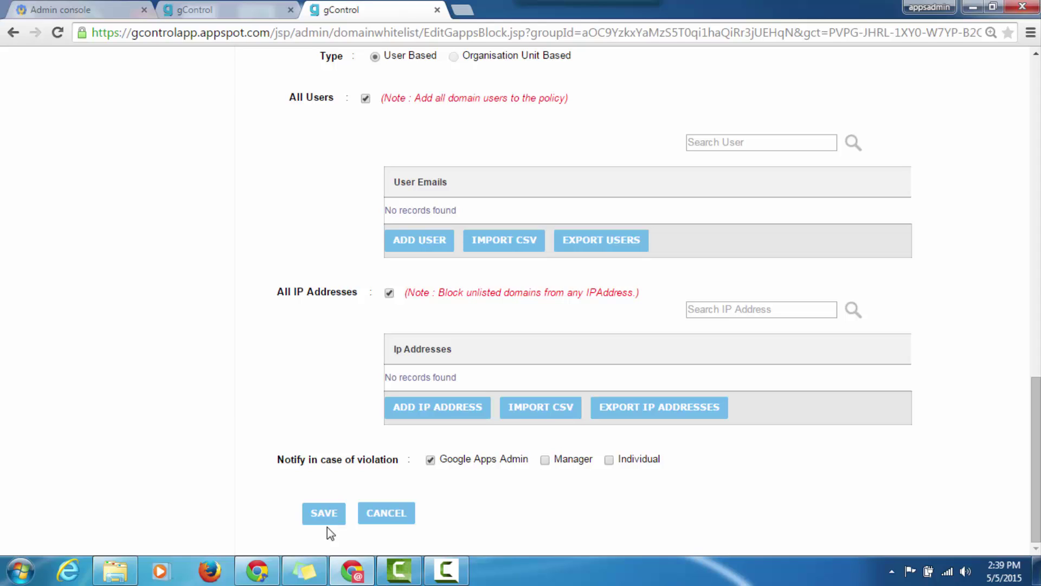
left_click_drag(442, 459, 531, 459)
left_click(530, 481)
scroll(850, 389, "up", 15)
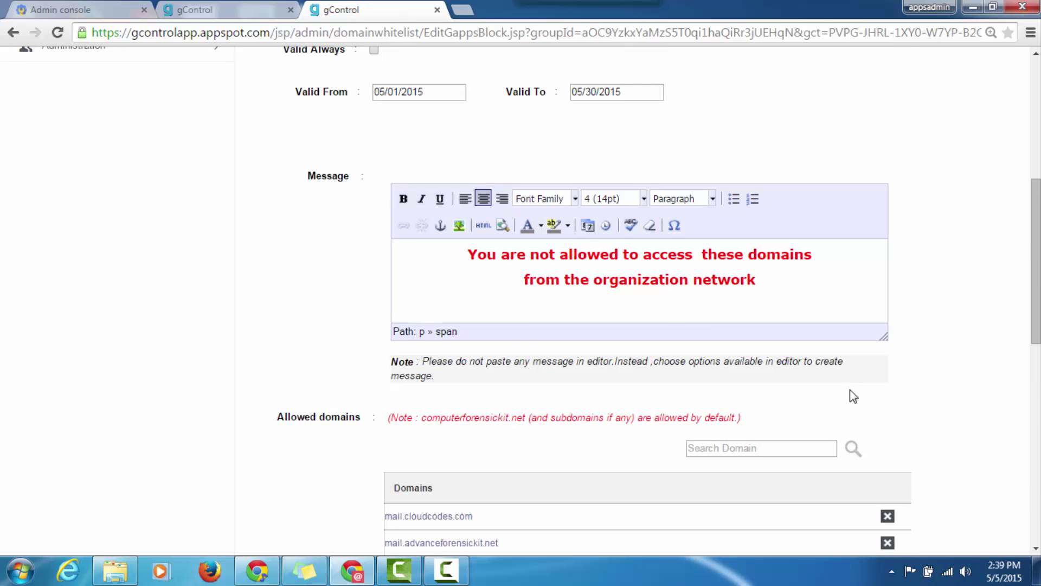